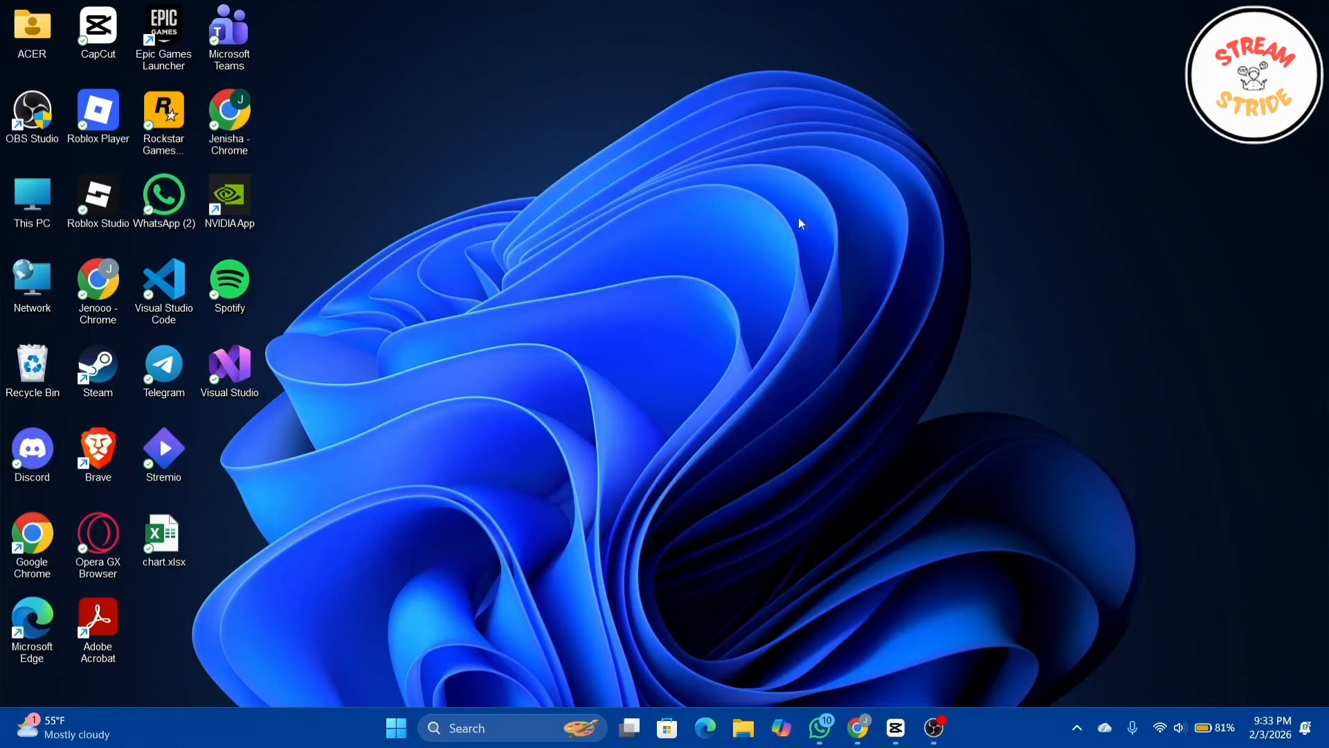
Step: Launch CapCut, create a new project and open the media import
double_click(92, 50)
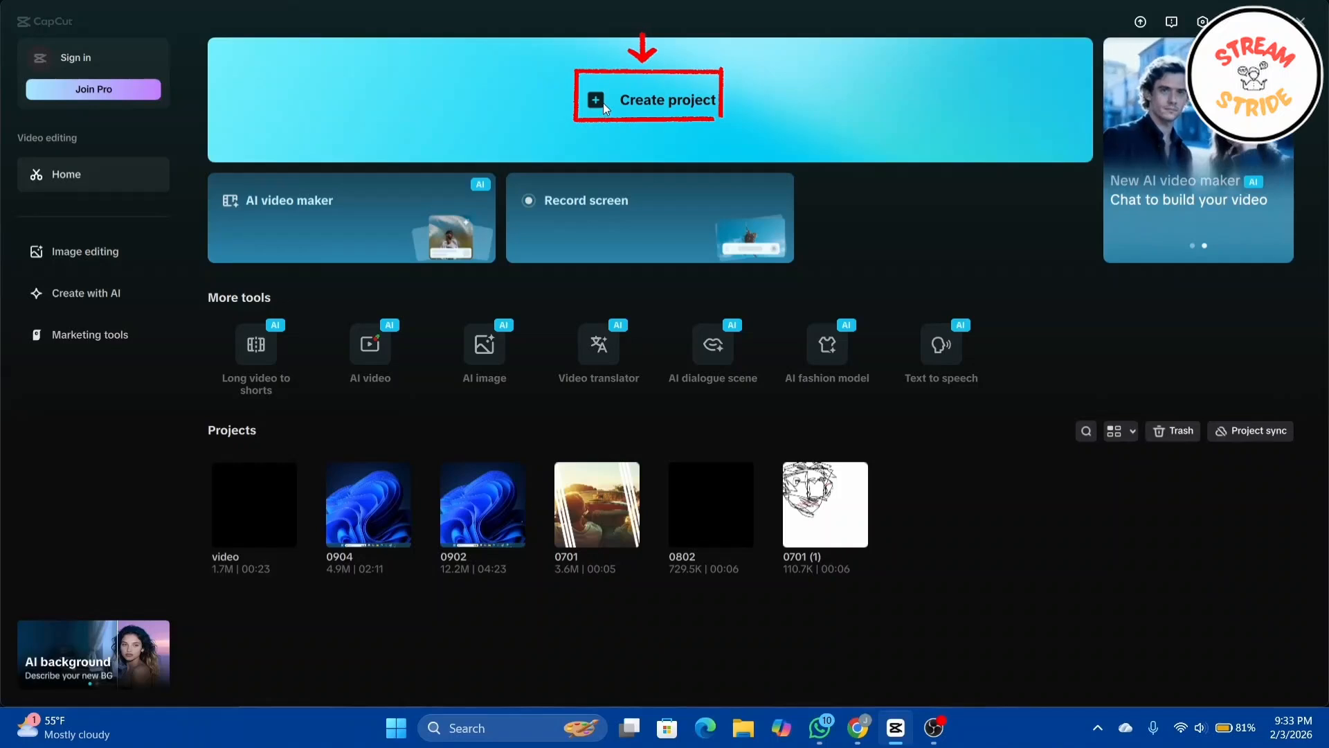
left_click(604, 103)
left_click(227, 236)
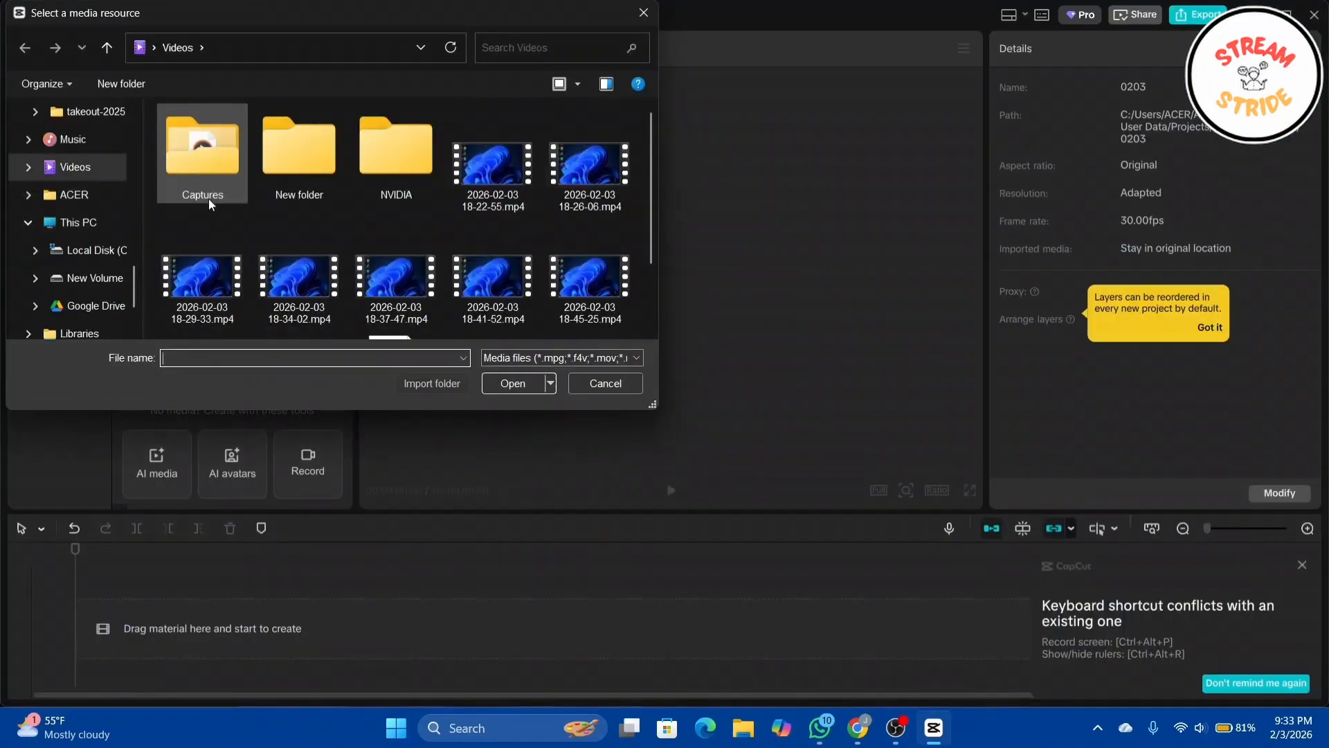
left_click(469, 196)
left_click(489, 383)
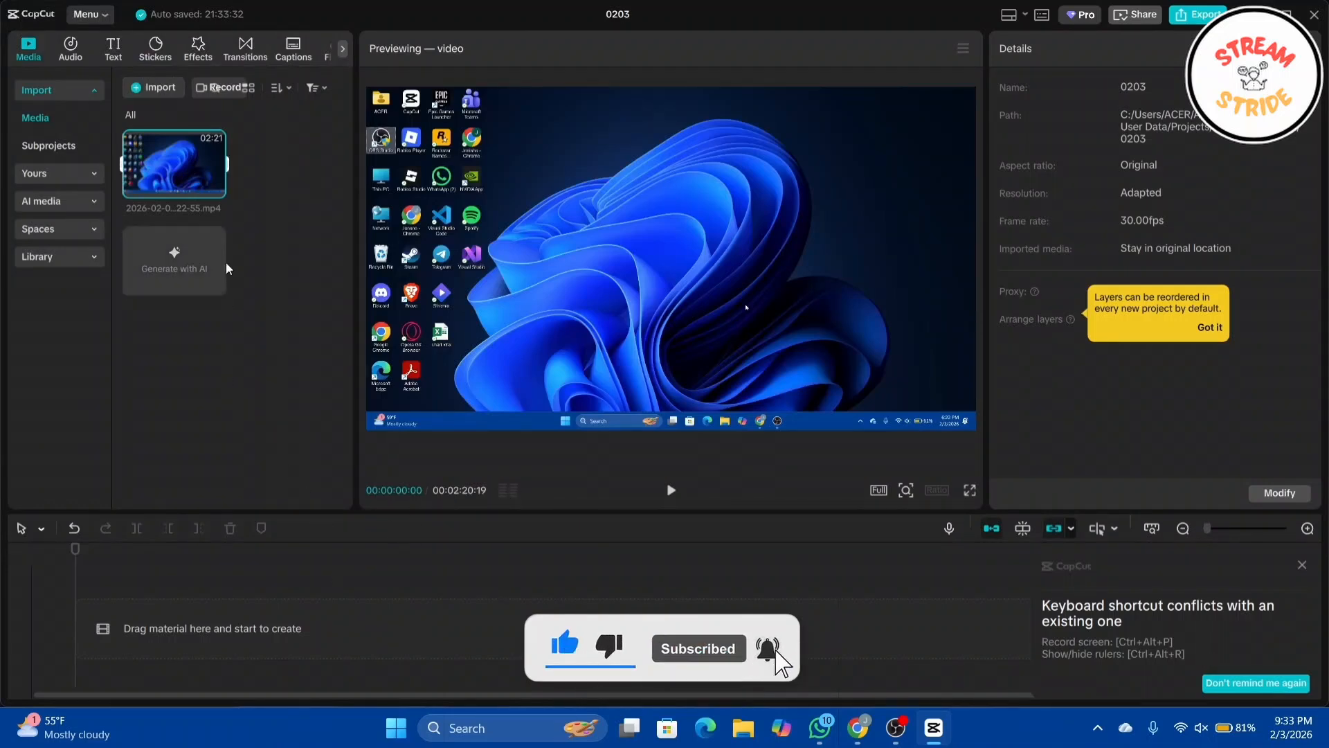
left_click_drag(172, 151, 202, 612)
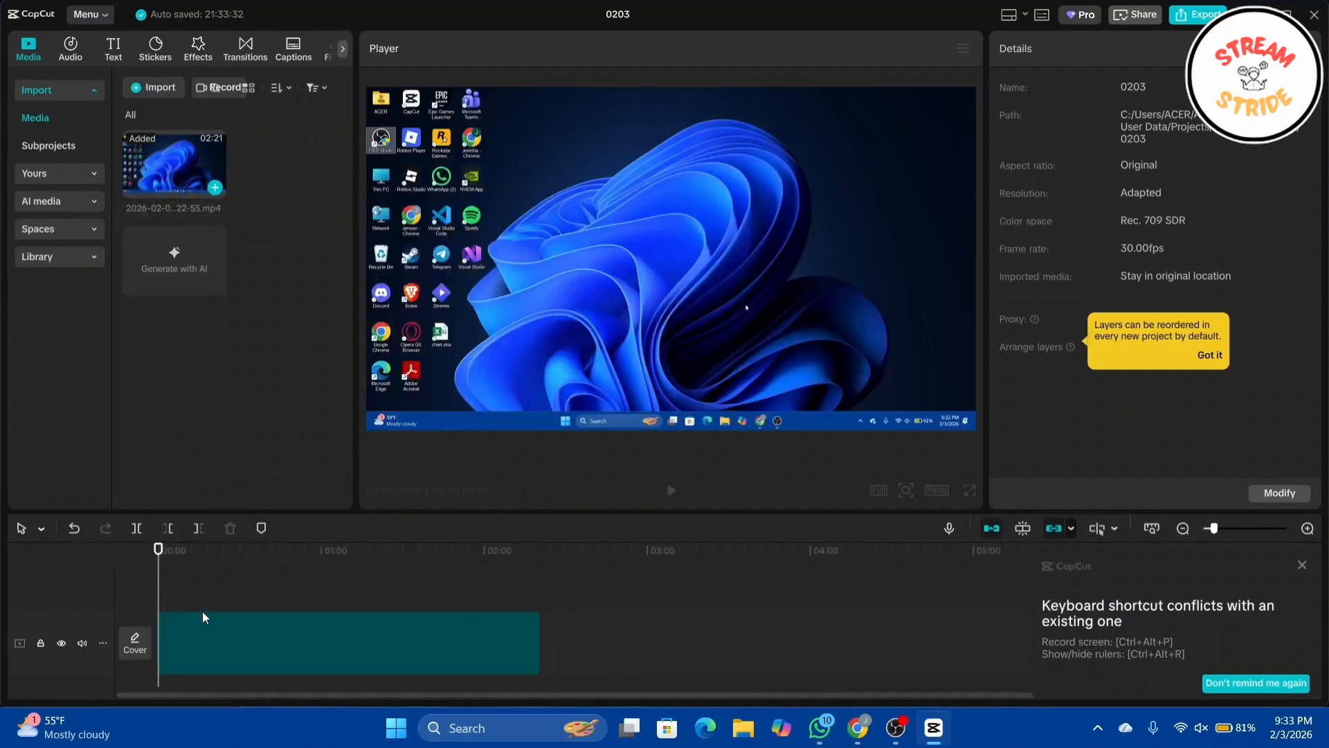
Step: Split the clip at about 0:44 and delete the part after the split
left_click(181, 552)
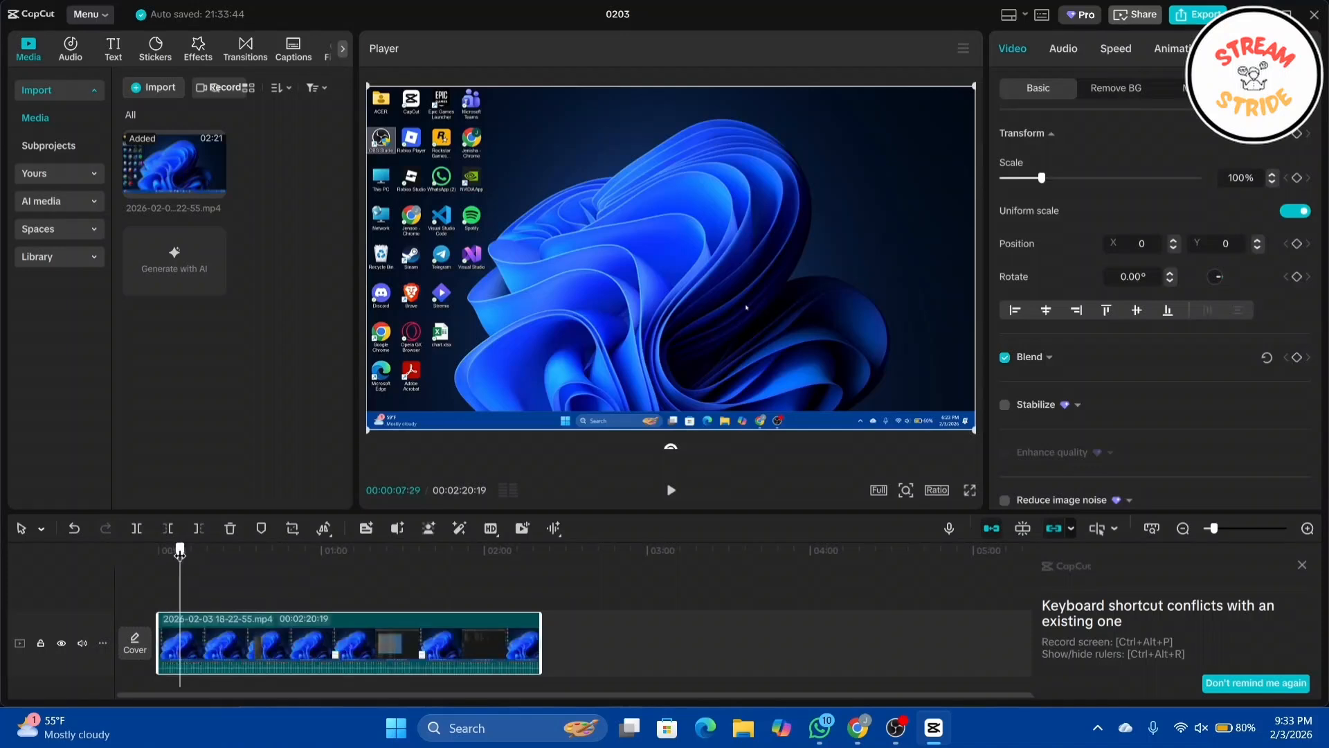
left_click_drag(178, 552, 280, 552)
left_click(136, 528)
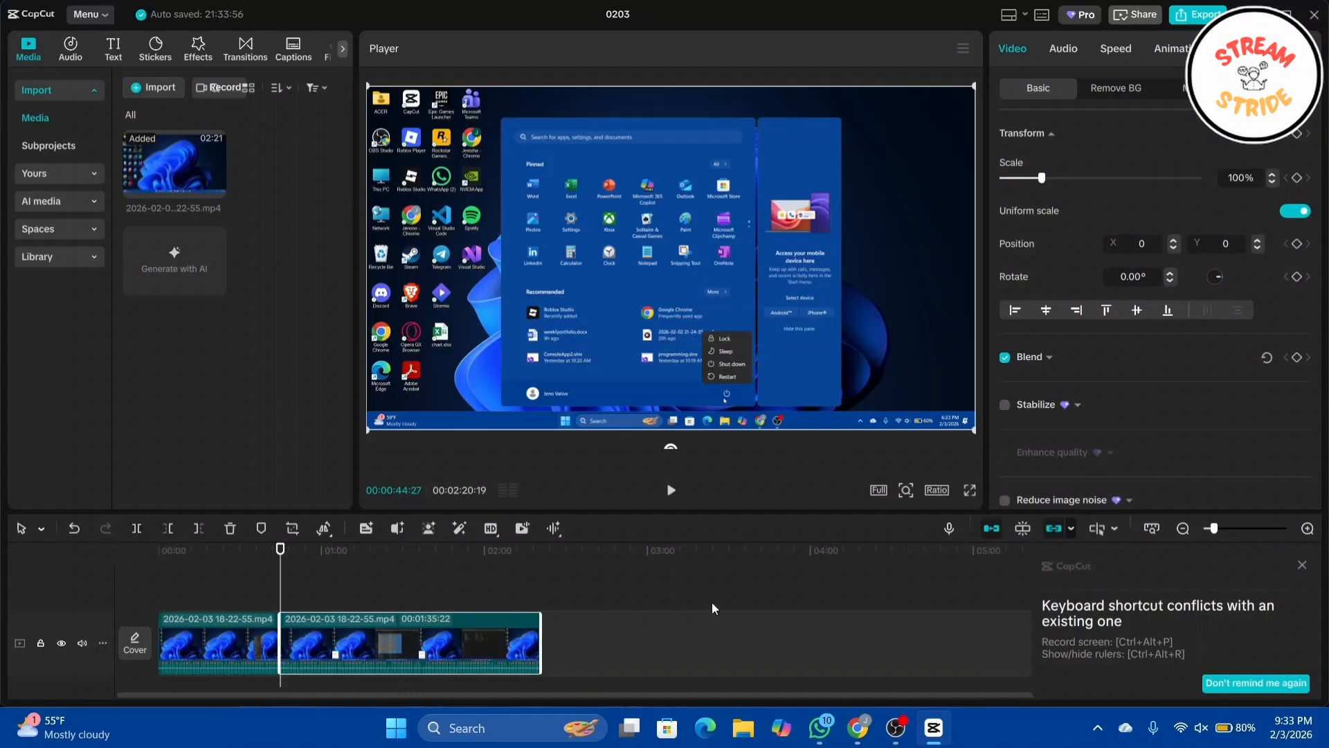
key("Delete")
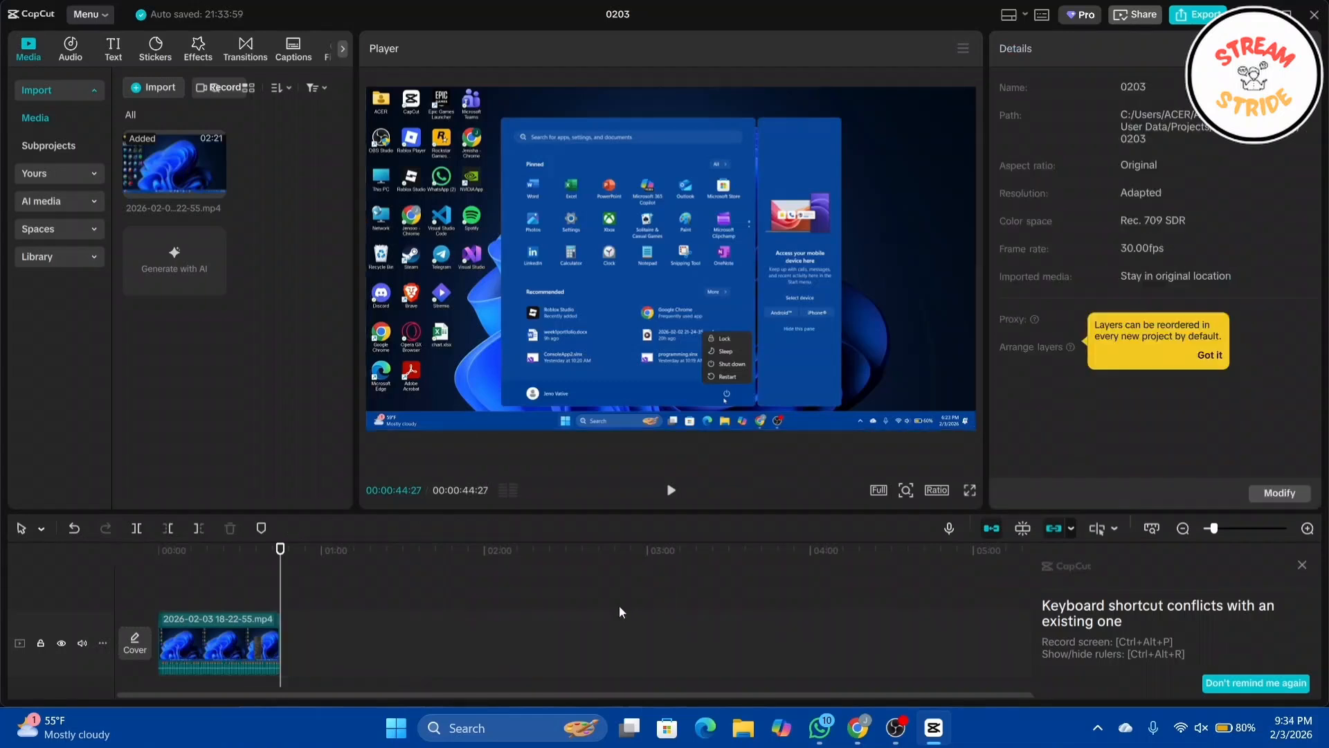
Step: Split the remaining clip at about 0:07 and again at about 0:17
left_click(222, 650)
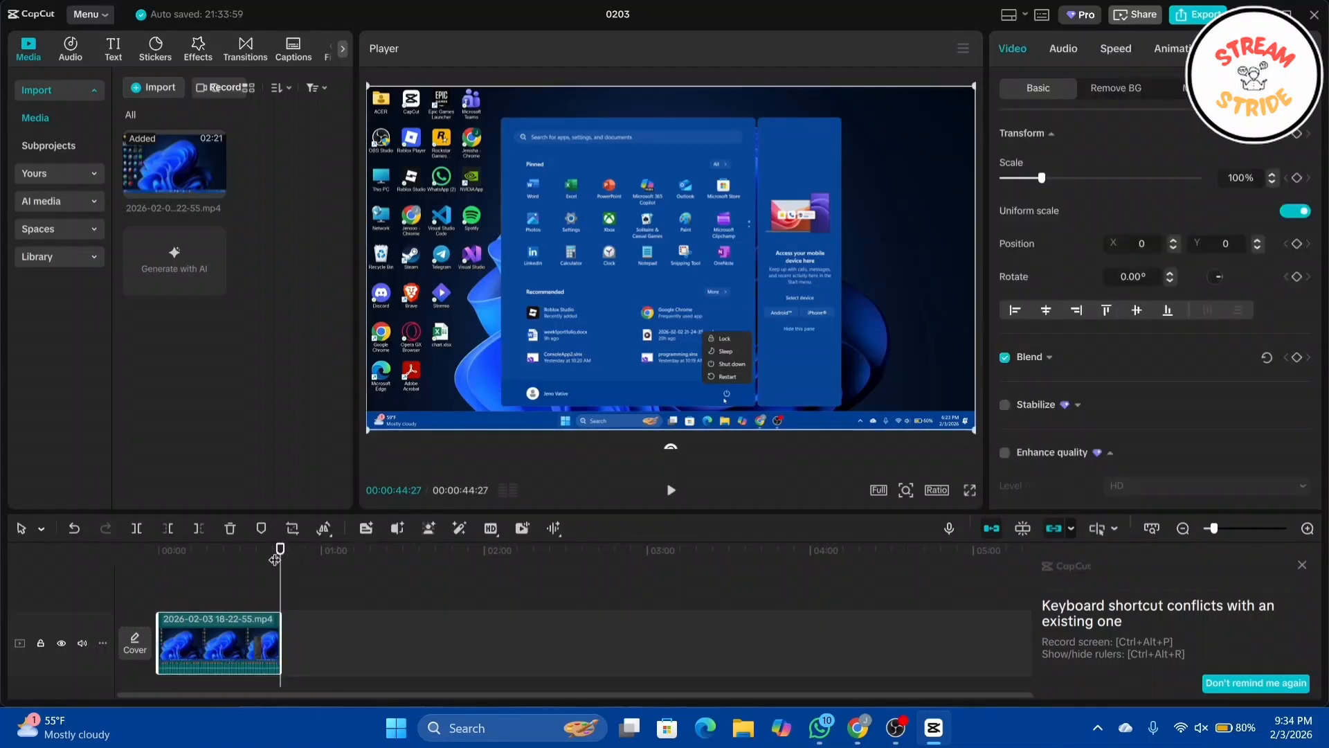
left_click_drag(283, 549, 178, 580)
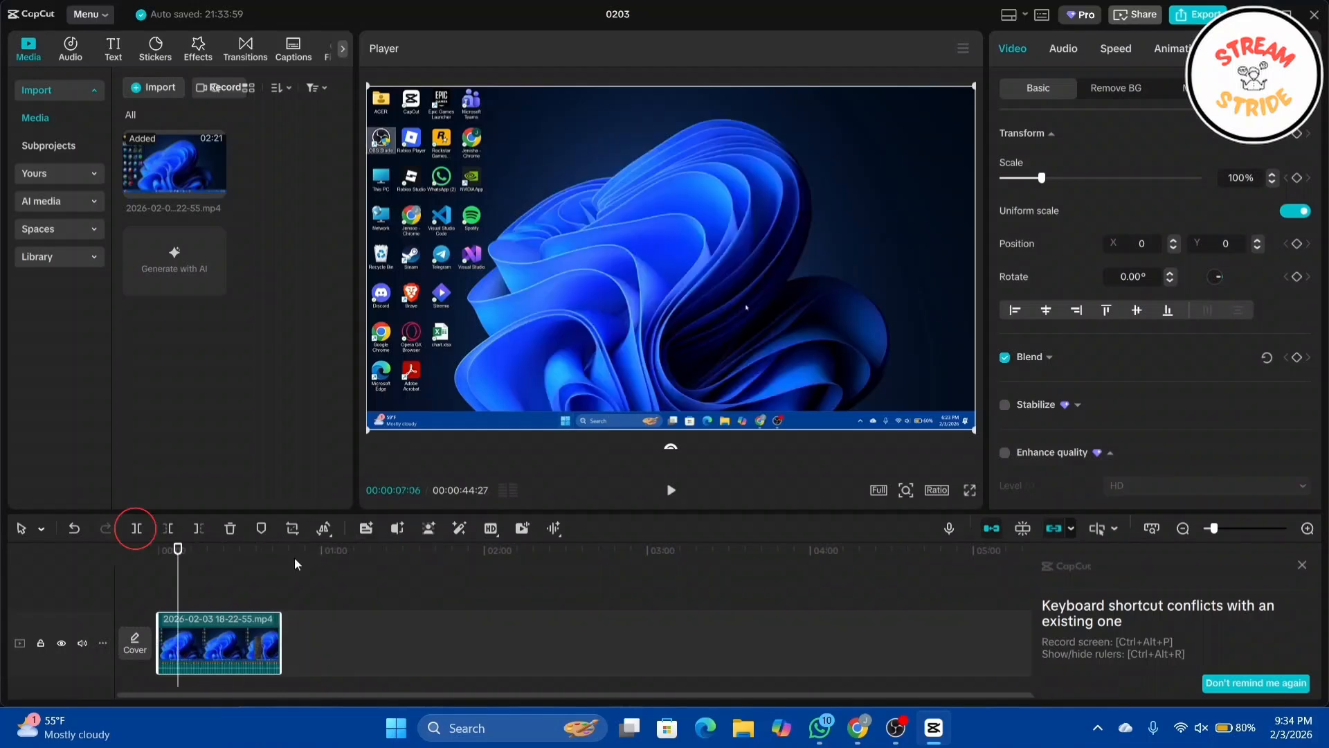
left_click(136, 529)
left_click_drag(178, 549, 200, 558)
left_click(140, 527)
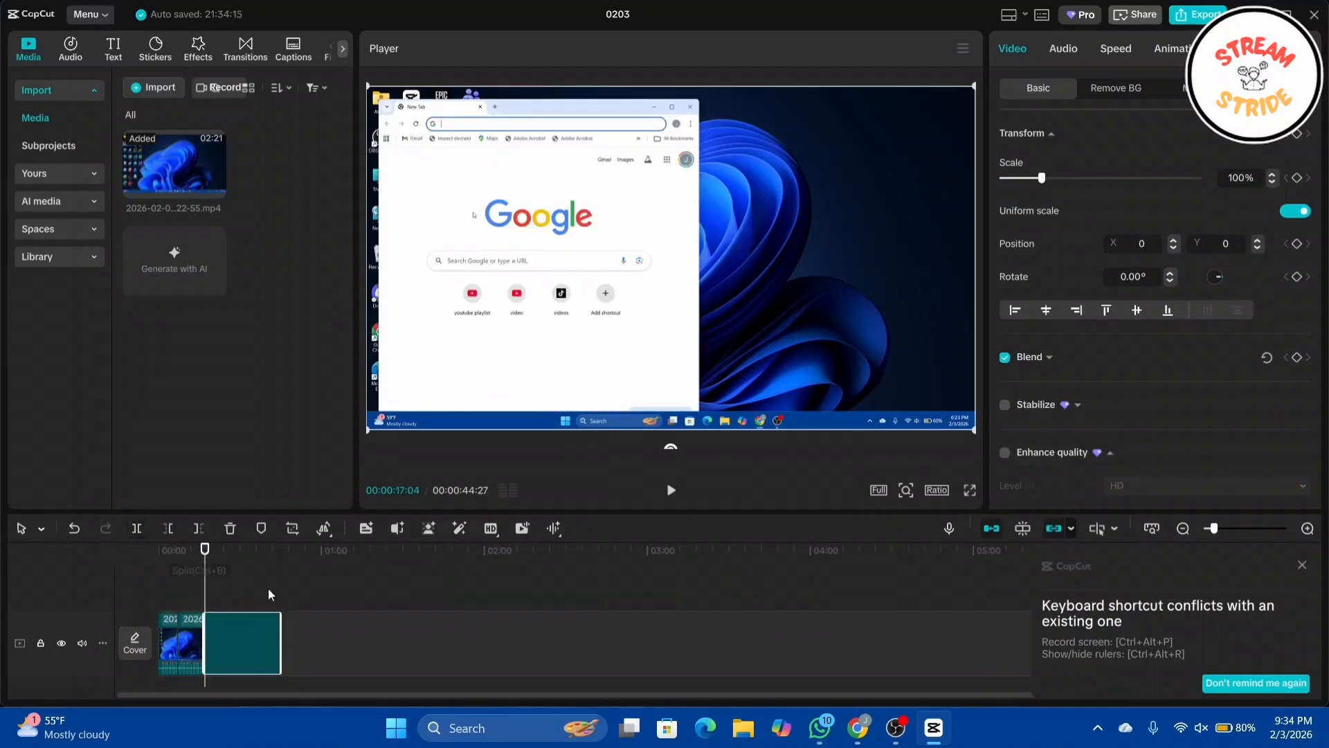
left_click(345, 584)
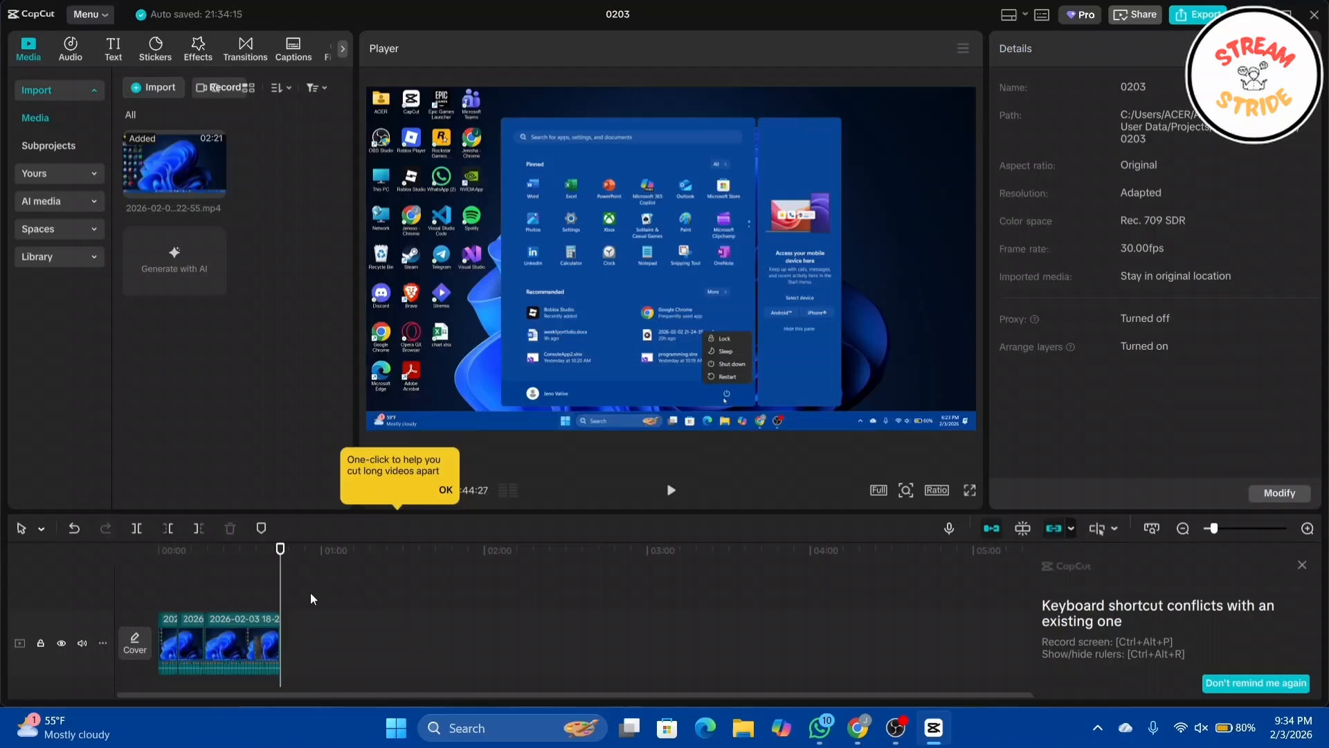
Step: Apply the Zoom Out in-animation to the short middle segment
left_click(185, 633)
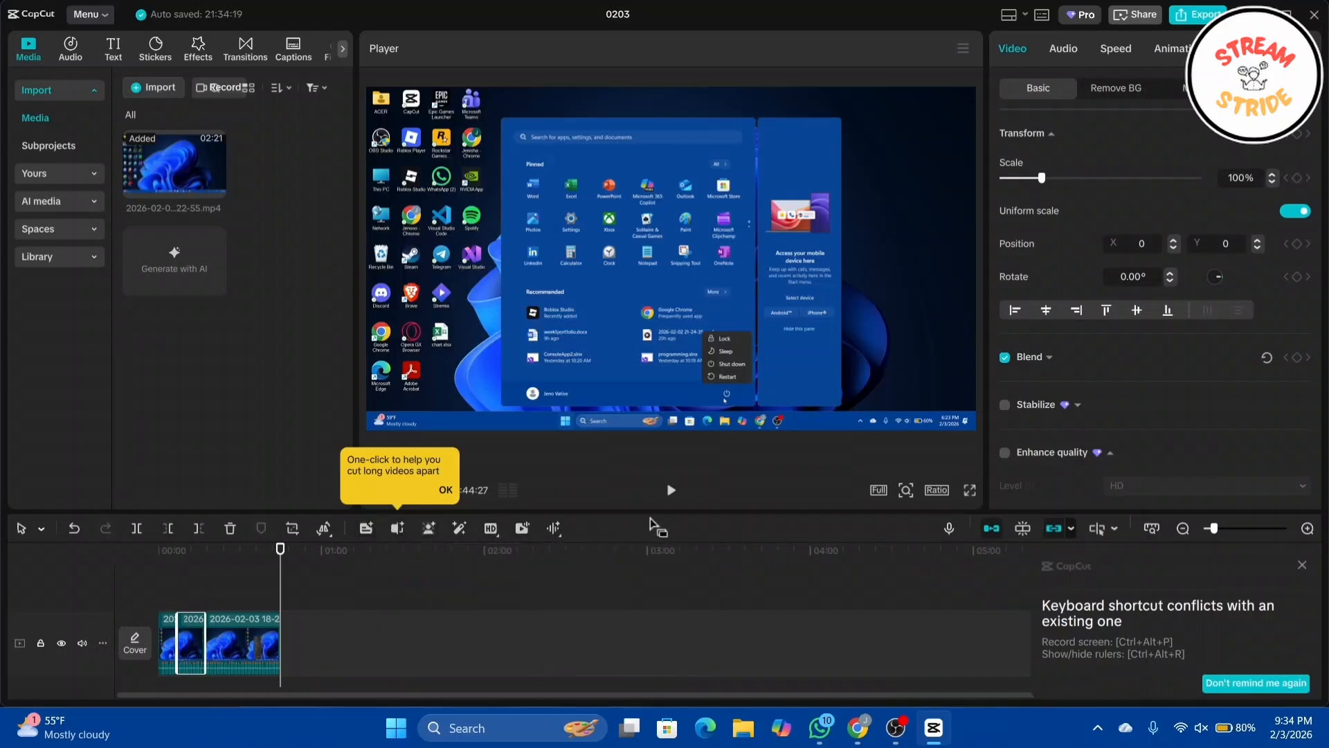
left_click(1173, 52)
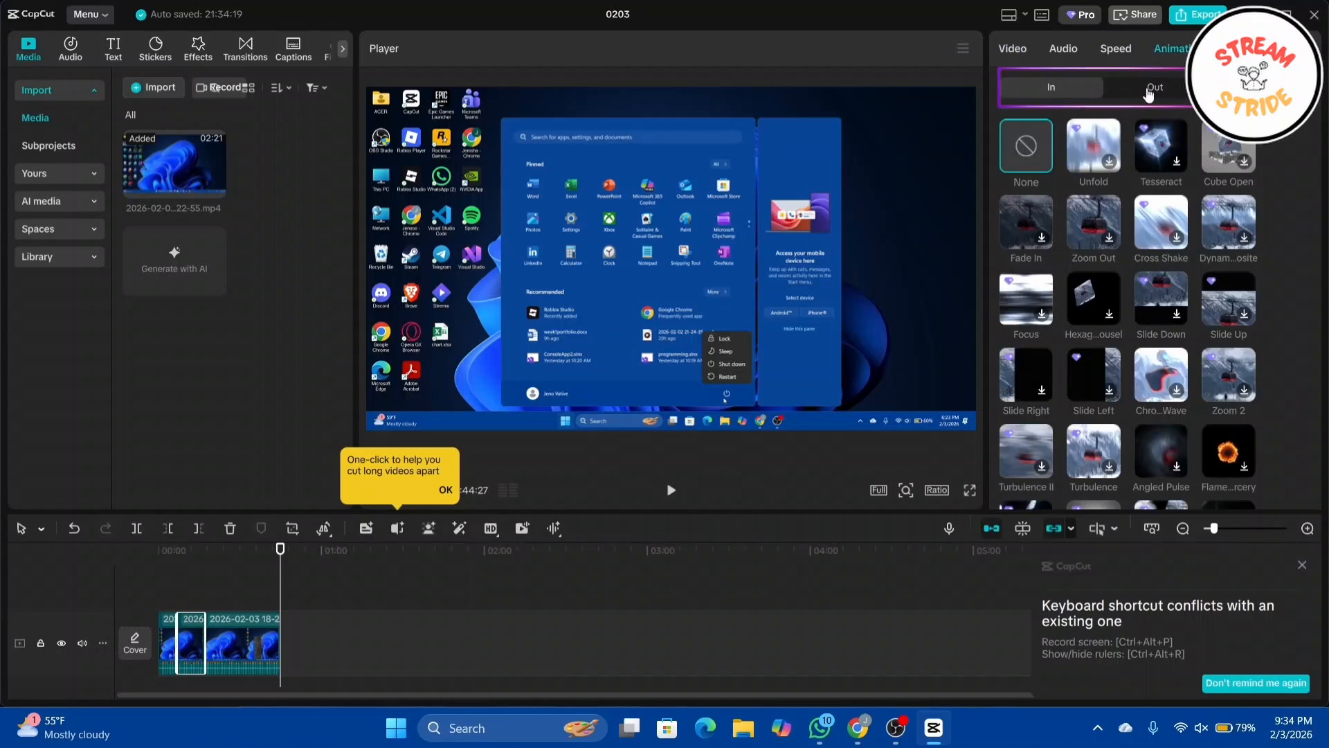
left_click(1147, 91)
left_click(1063, 88)
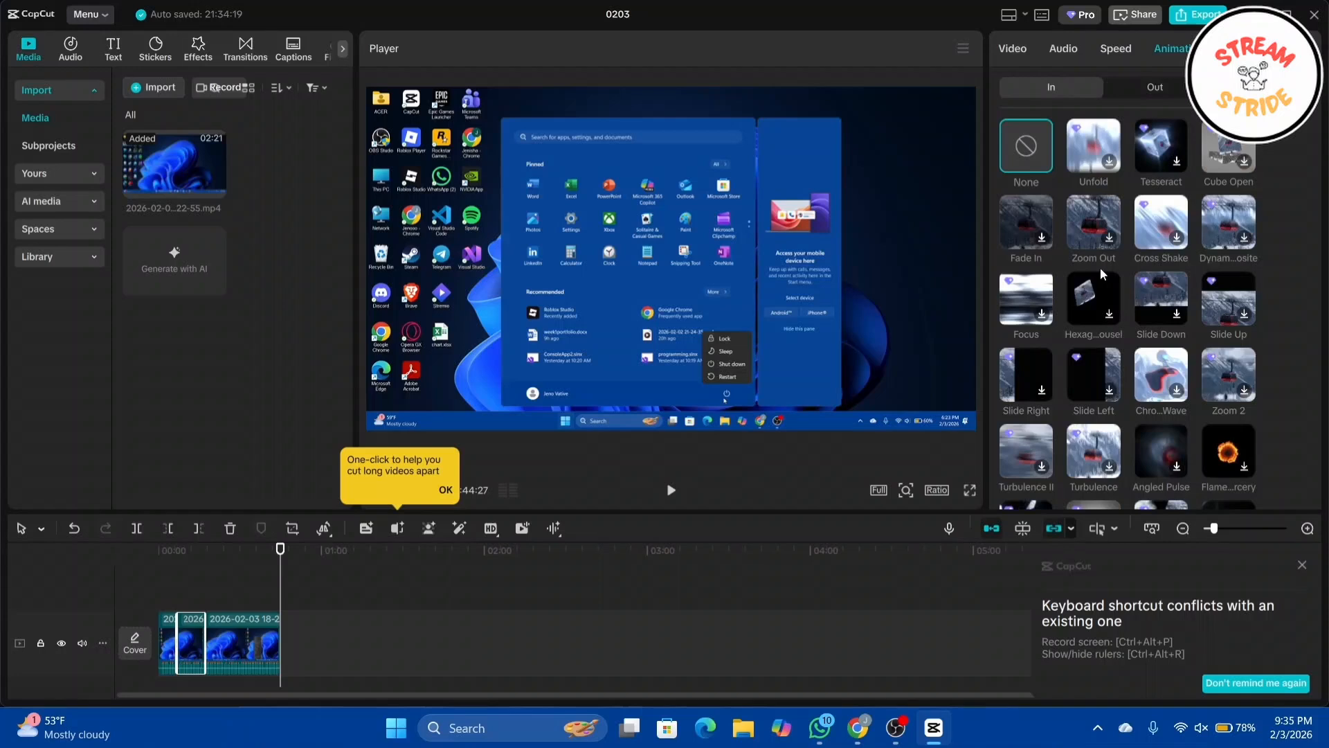
left_click(1085, 223)
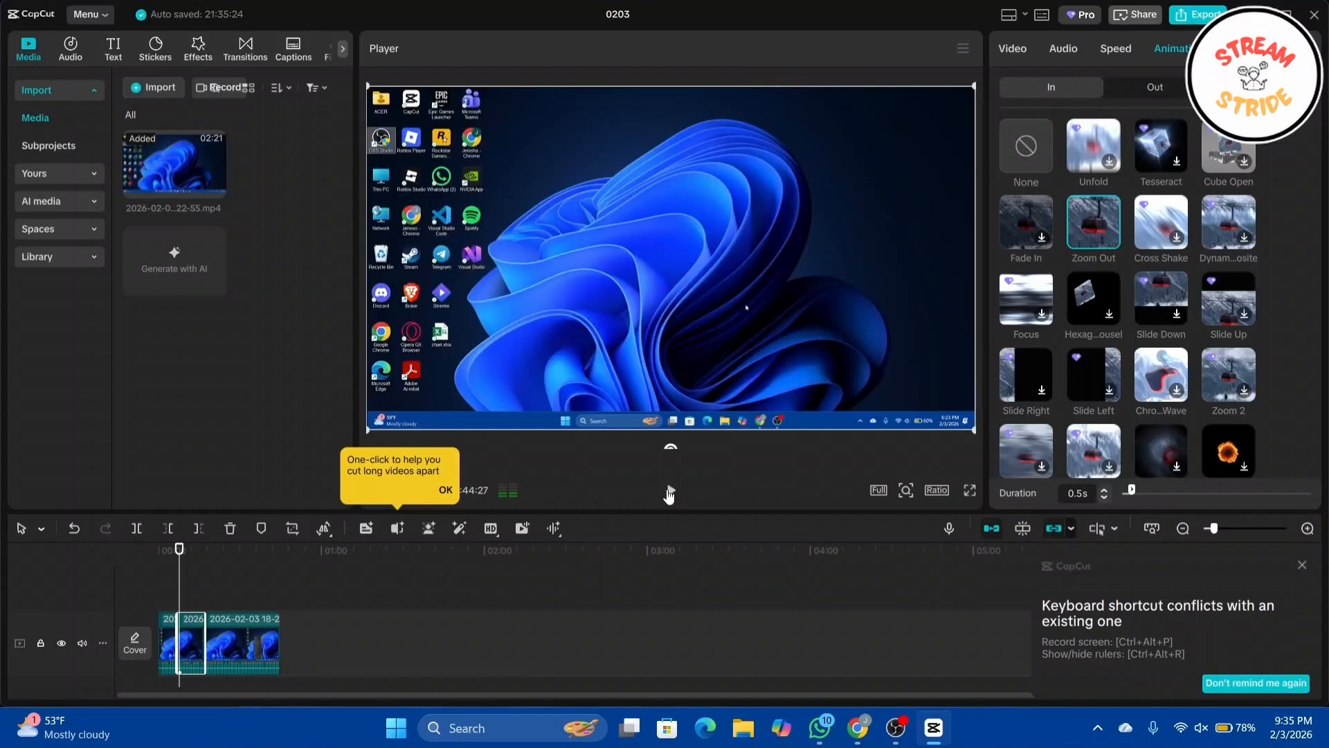
Step: Play back the animated segment and browse the out-animation presets
left_click(670, 491)
left_click(670, 491)
left_click_drag(183, 583, 160, 583)
left_click(666, 496)
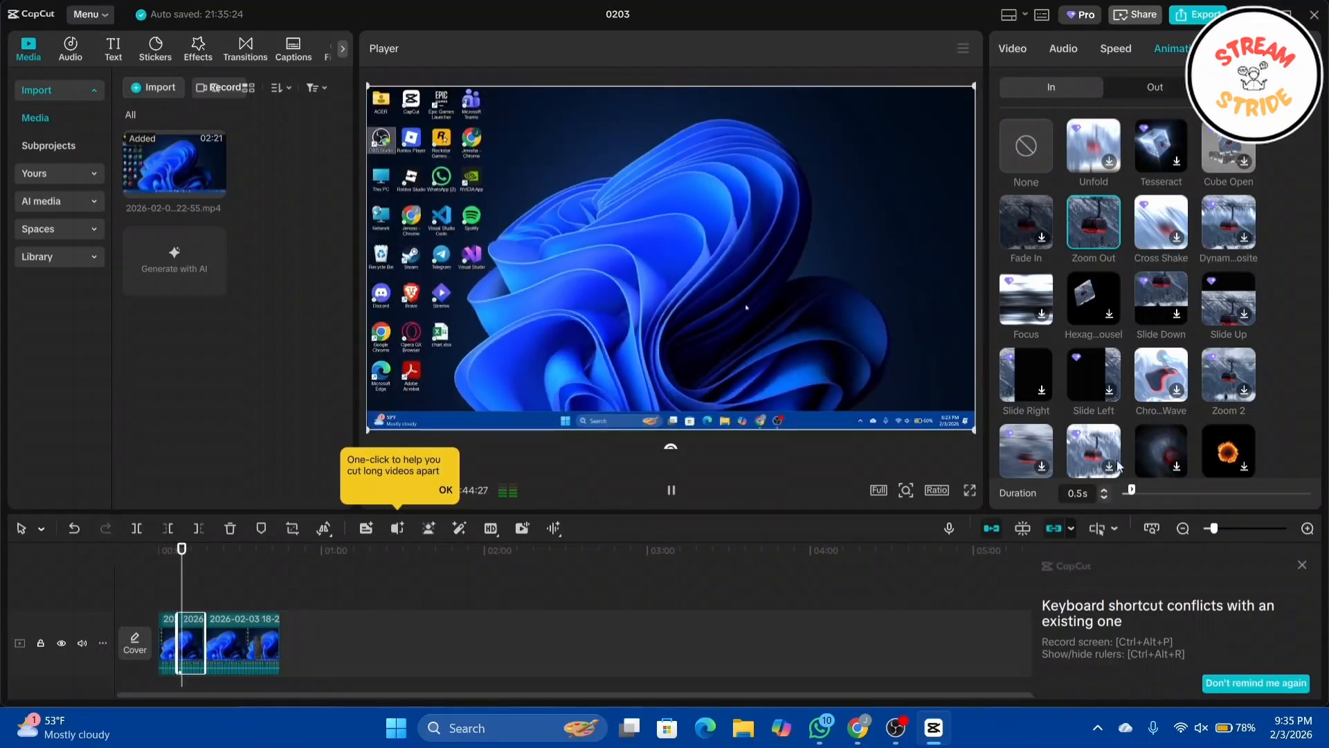
left_click(1141, 101)
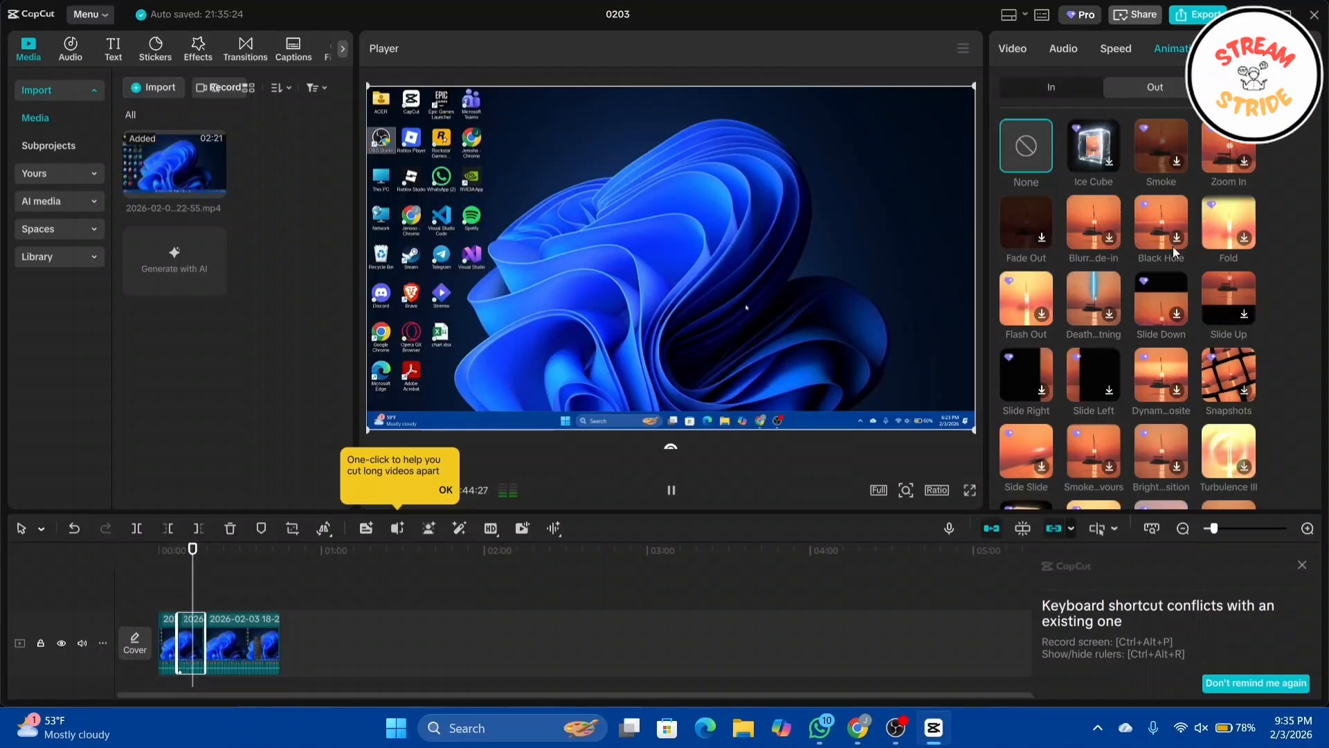
scroll(1177, 252, "down", 5)
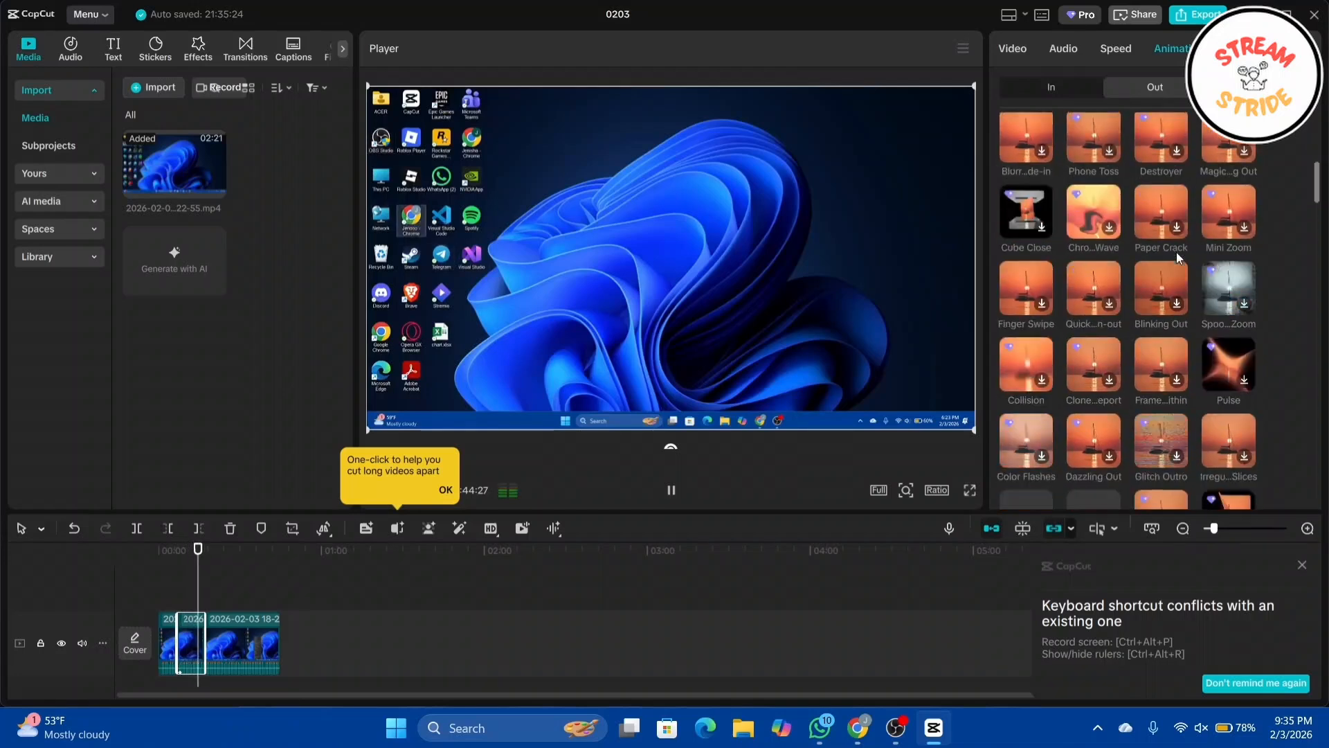
scroll(1178, 252, "down", 5)
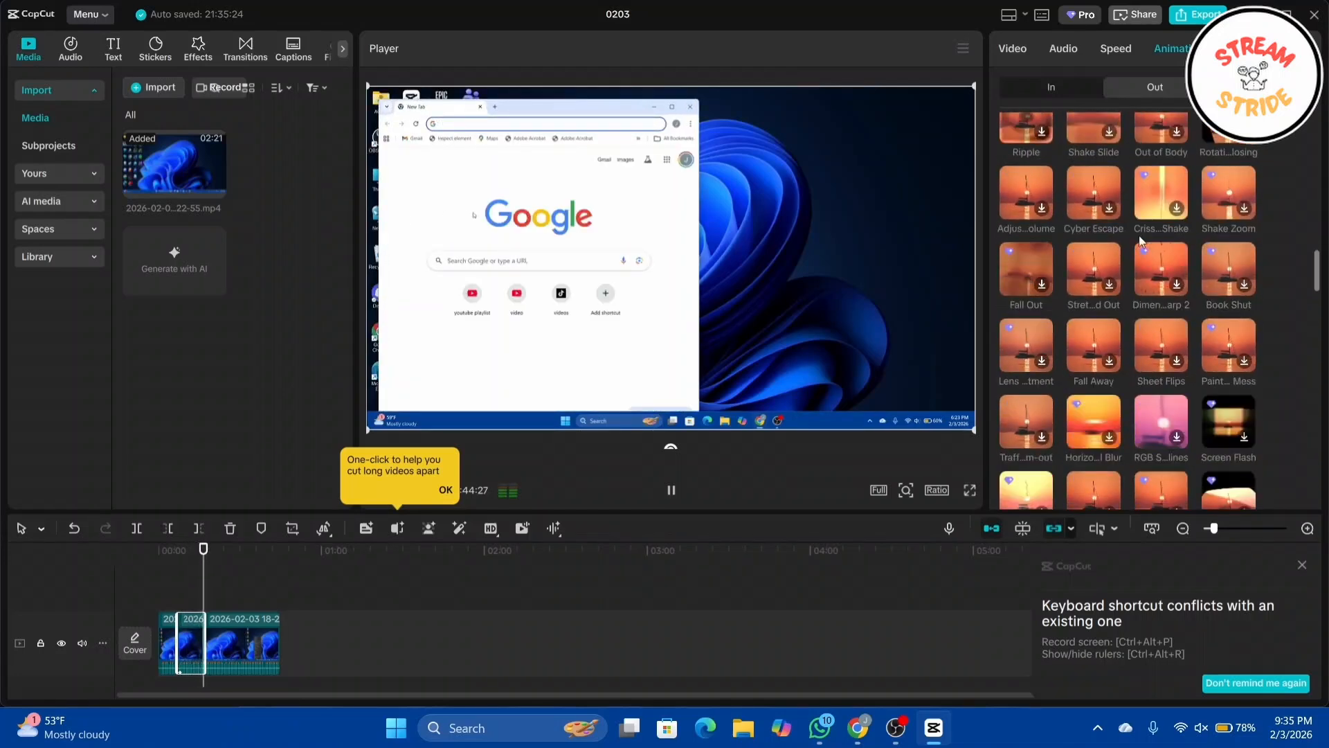
left_click(1051, 87)
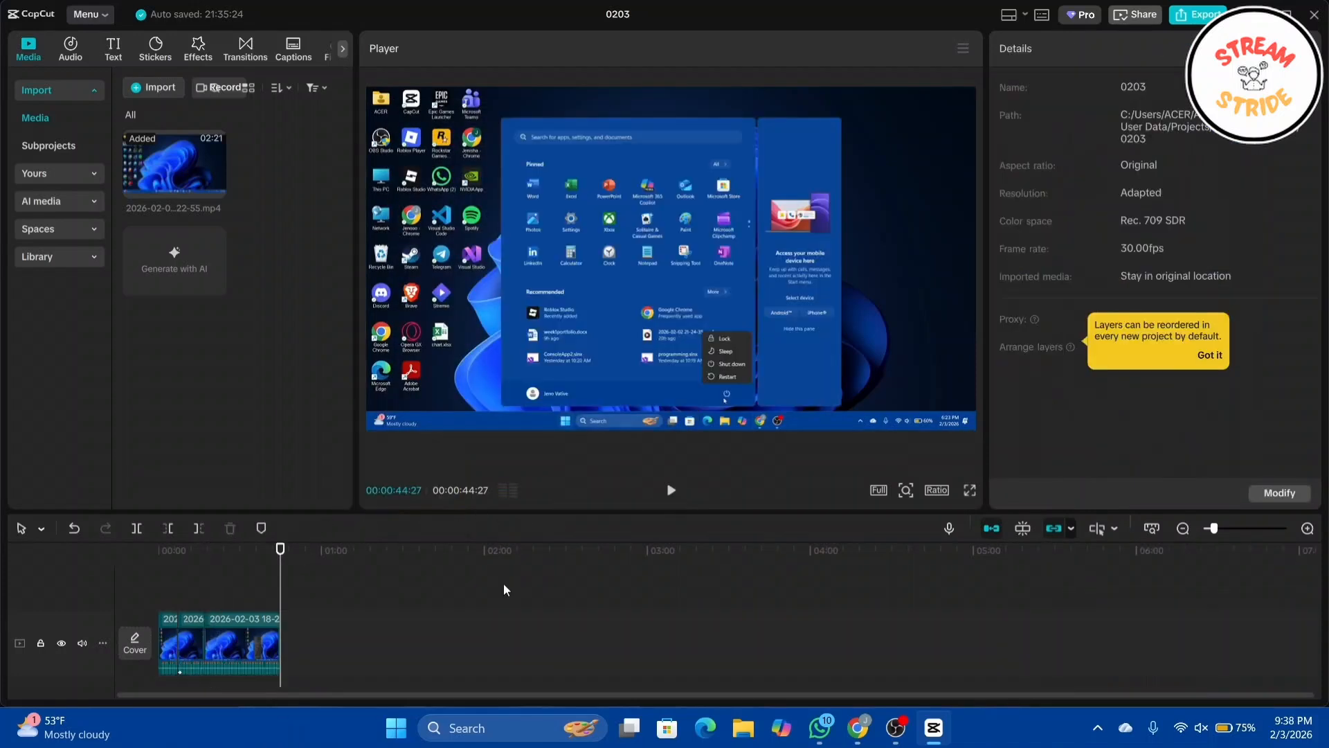
Step: Select the third segment and add a scale keyframe at about 0:20
left_click(244, 633)
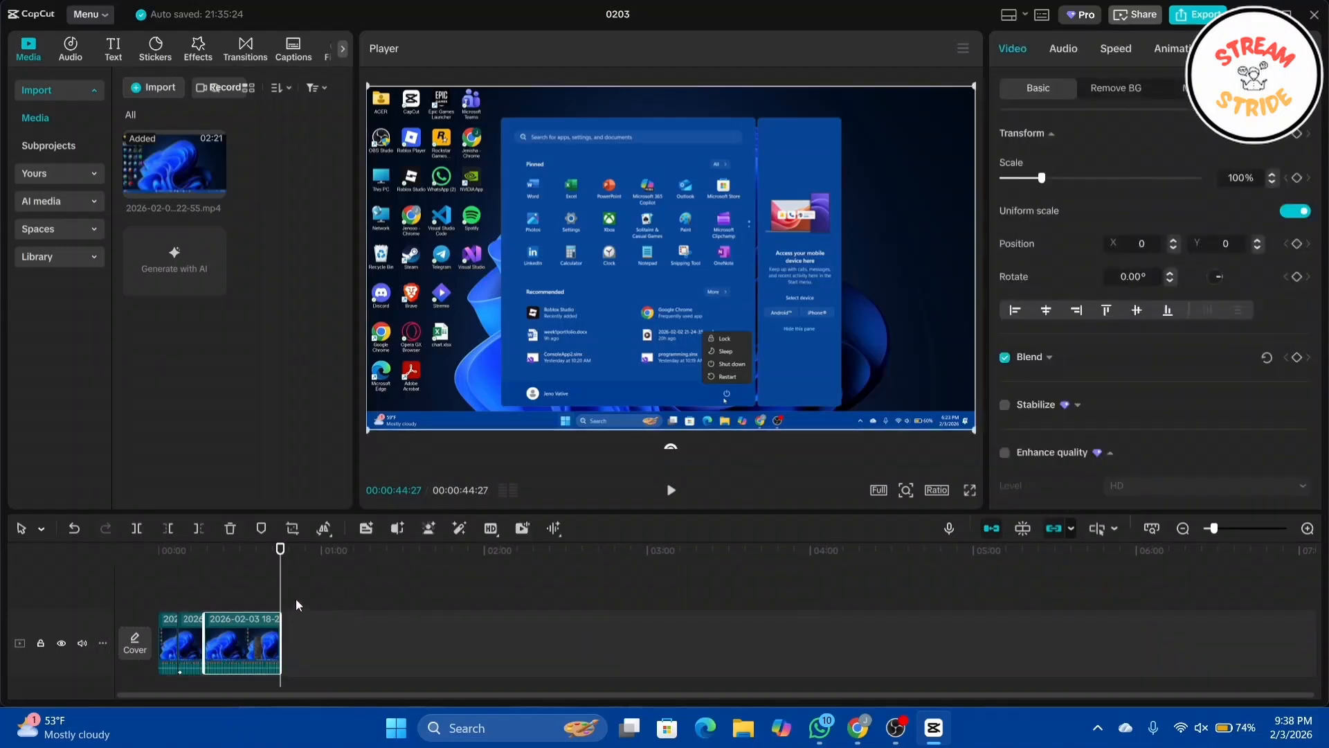
left_click_drag(279, 584, 213, 598)
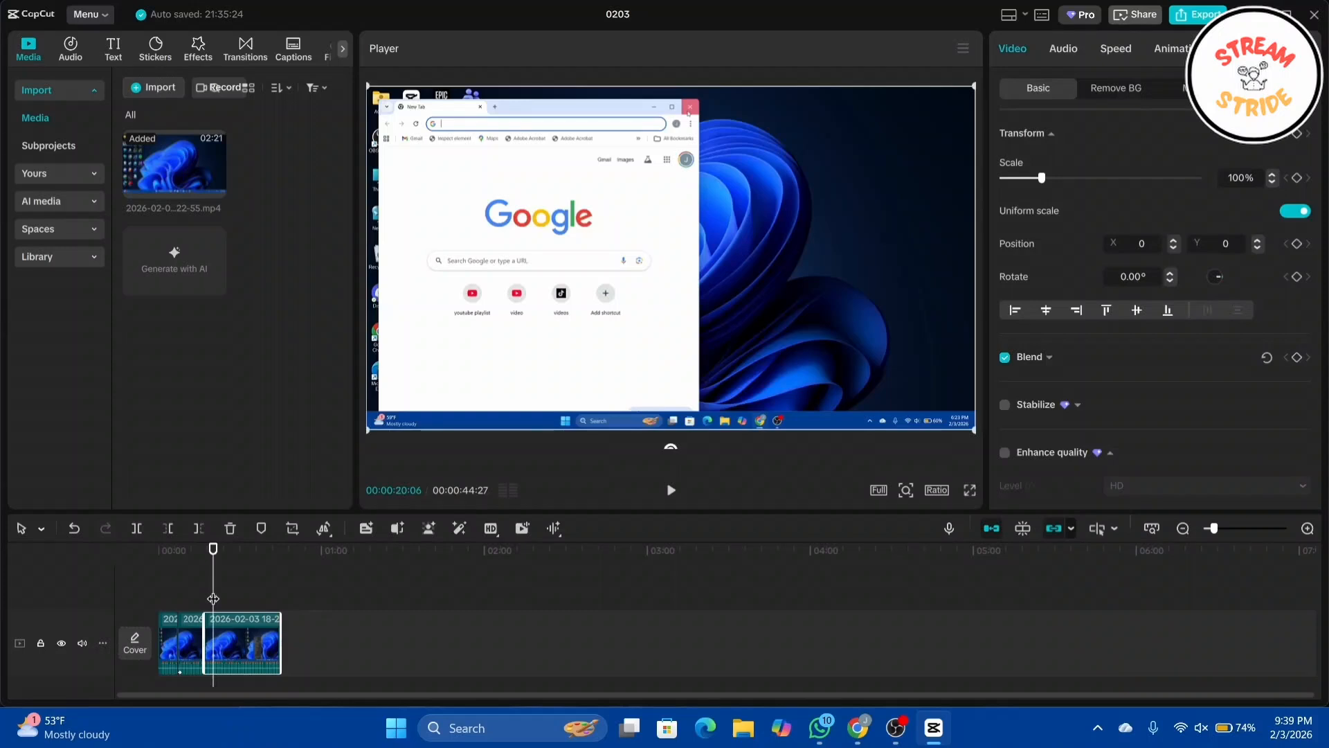
left_click(1297, 178)
left_click(1297, 178)
Step: Advance slightly and enlarge the frame to 126% scale for a zoom-in
key("space")
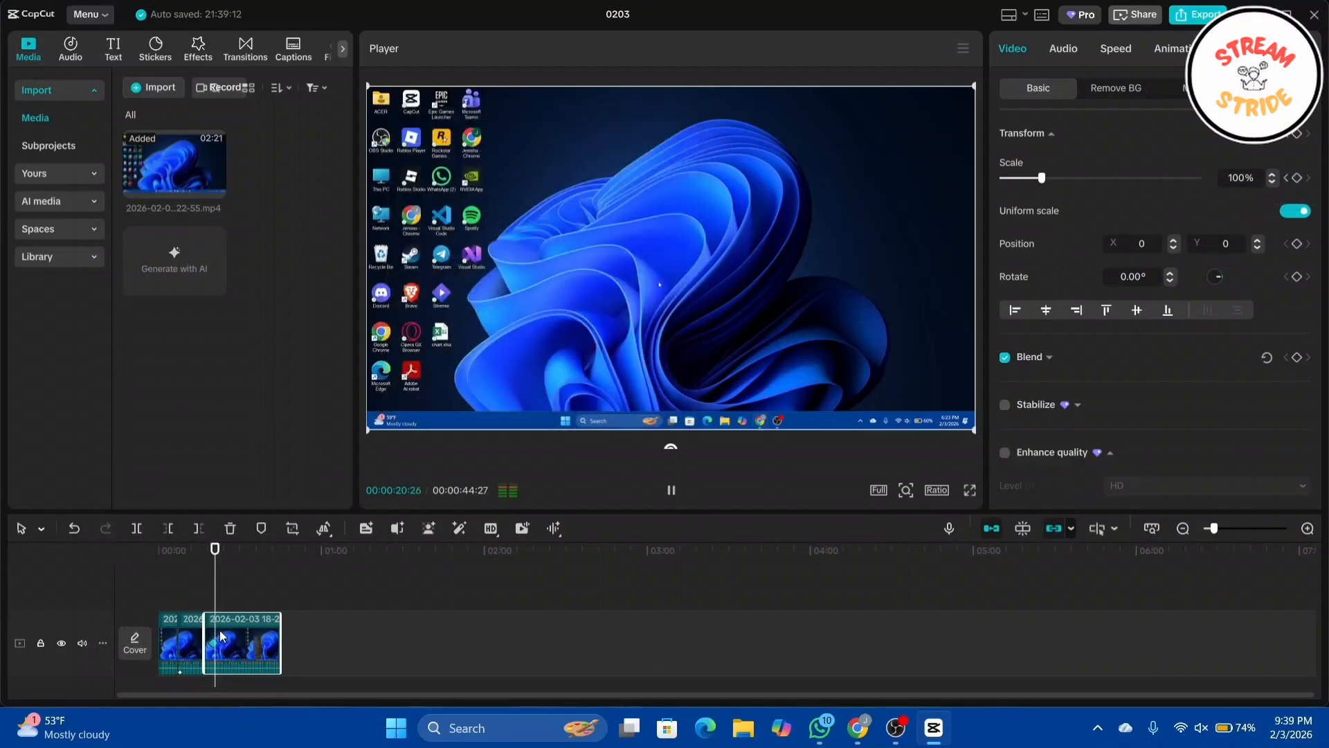
key("space")
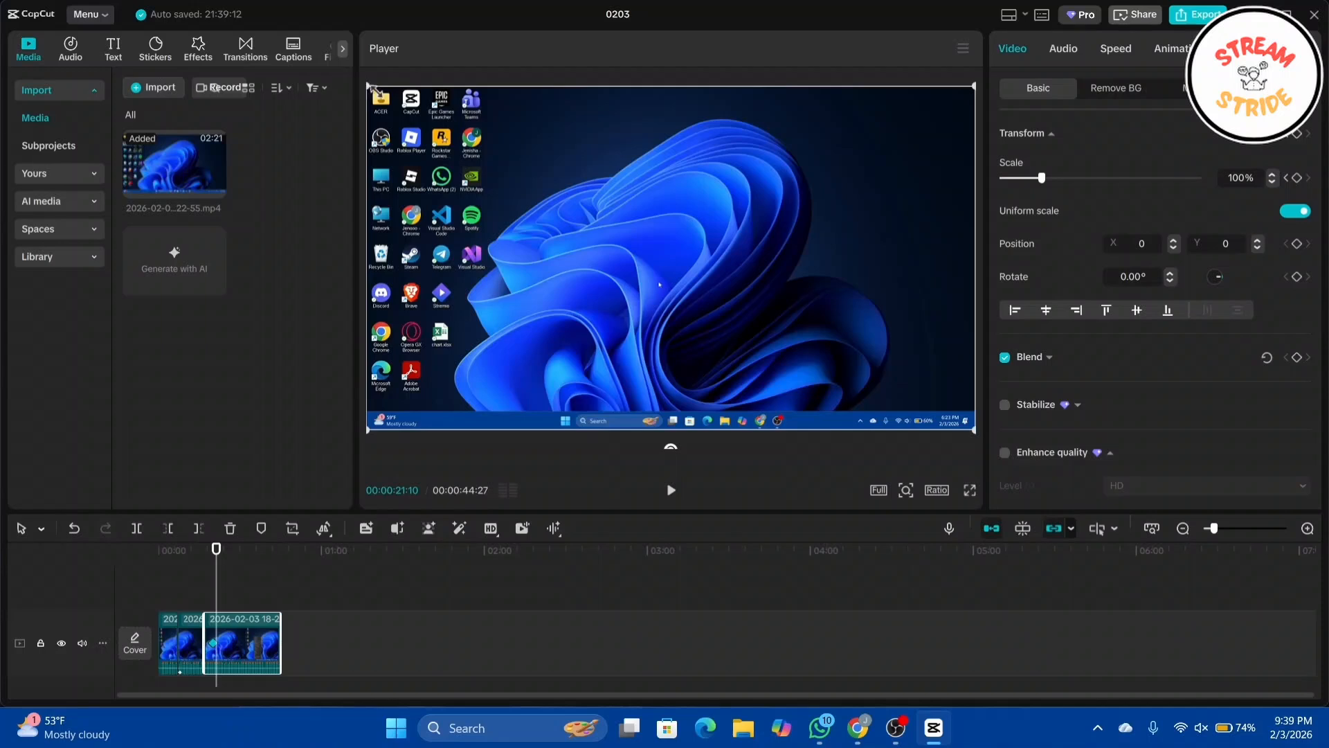
left_click_drag(371, 85, 221, 73)
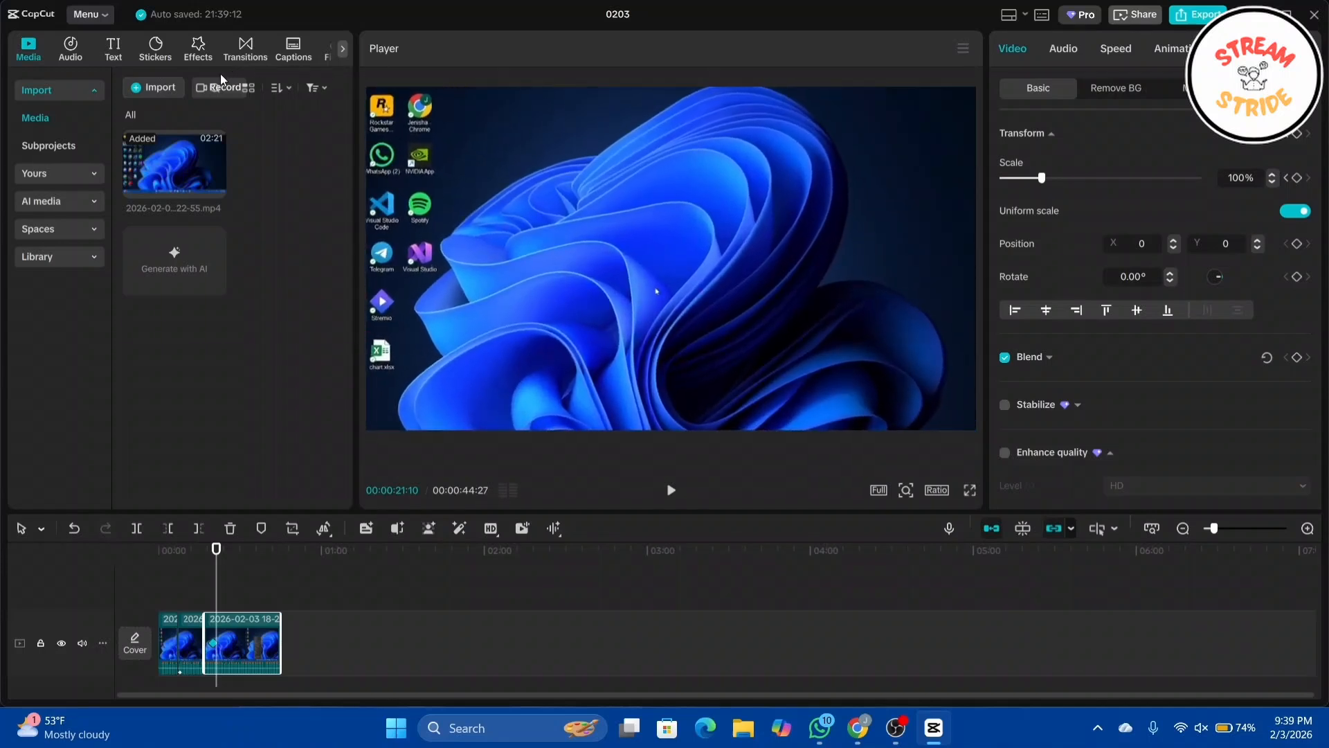
Step: Add another scale keyframe at about 0:27 on the third segment
left_click(214, 551)
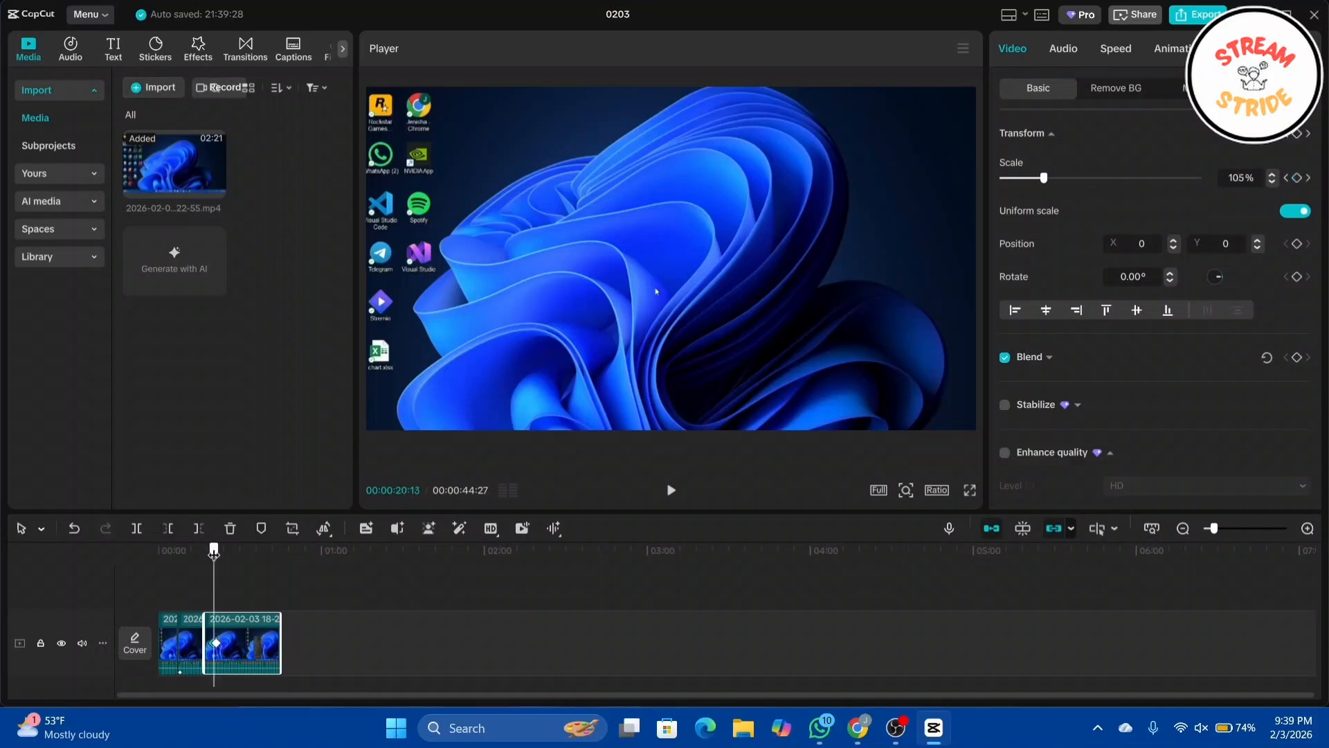
left_click_drag(214, 551, 232, 554)
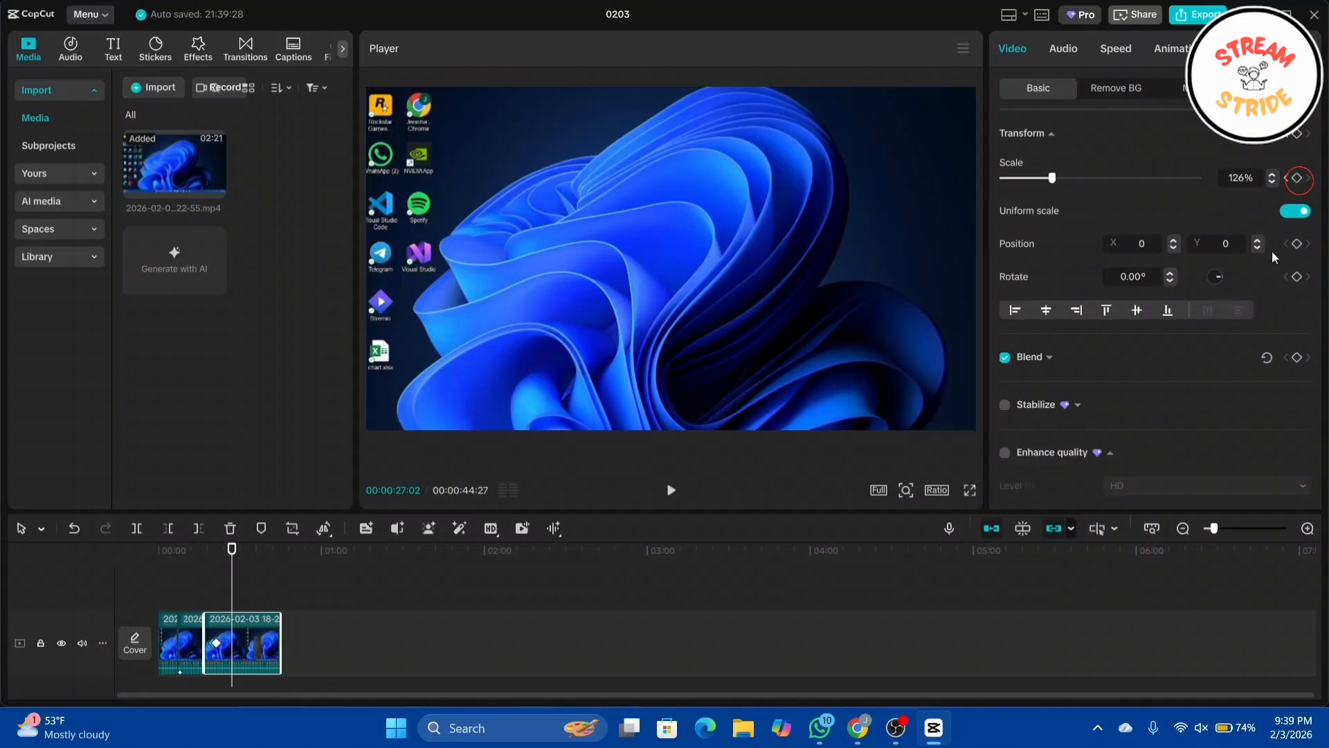
left_click(1298, 179)
Step: Reposition and resize the frame to position X 1278, Y -240 at 108% scale
left_click_drag(833, 385, 1062, 421)
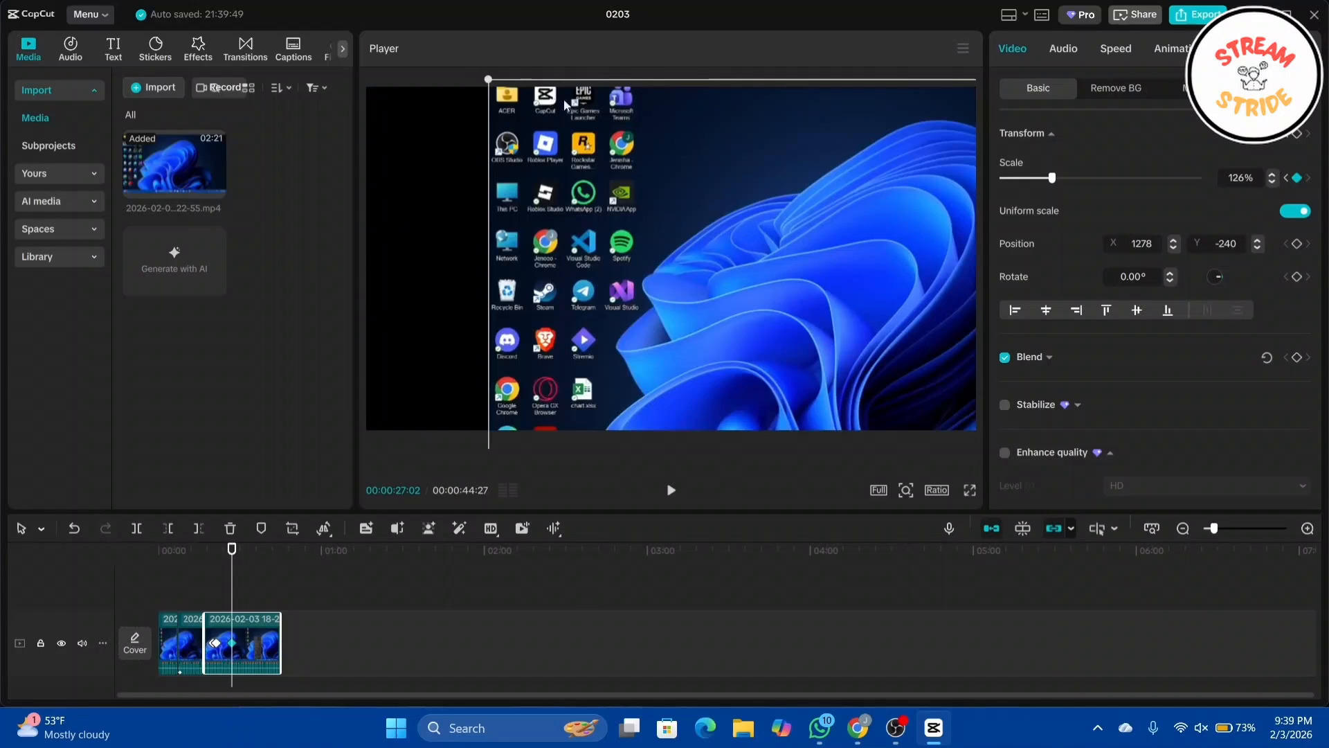
left_click_drag(486, 81, 545, 111)
left_click_drag(754, 239, 590, 213)
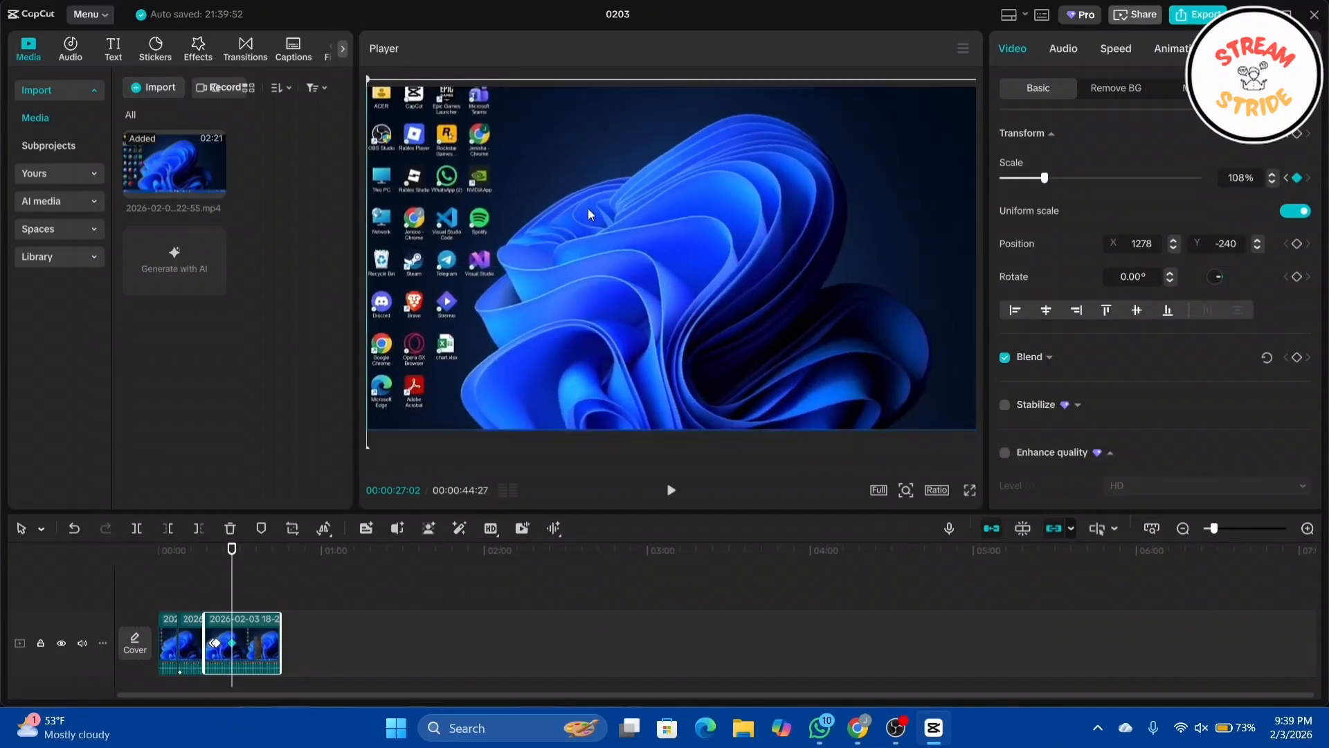
Step: Preview the edited sequence from about 0:19, then close the project
left_click(443, 589)
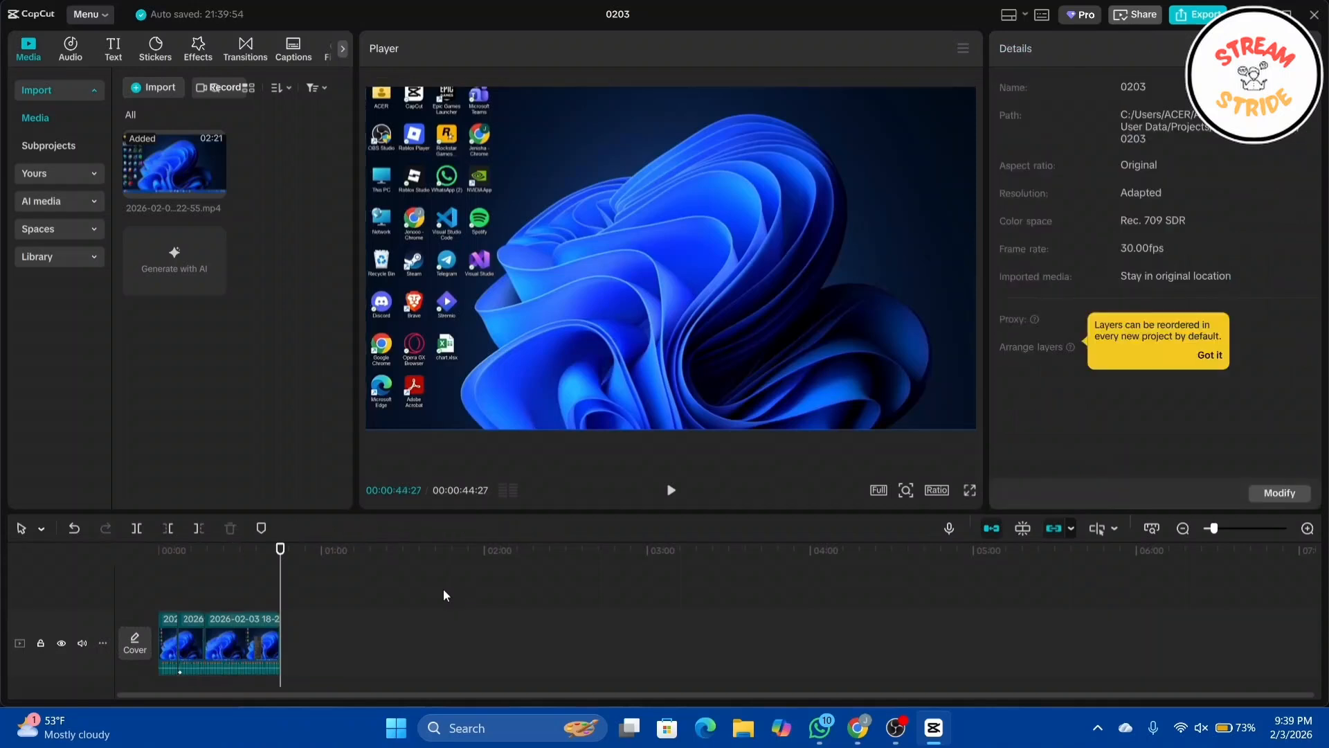
left_click_drag(283, 562, 207, 561)
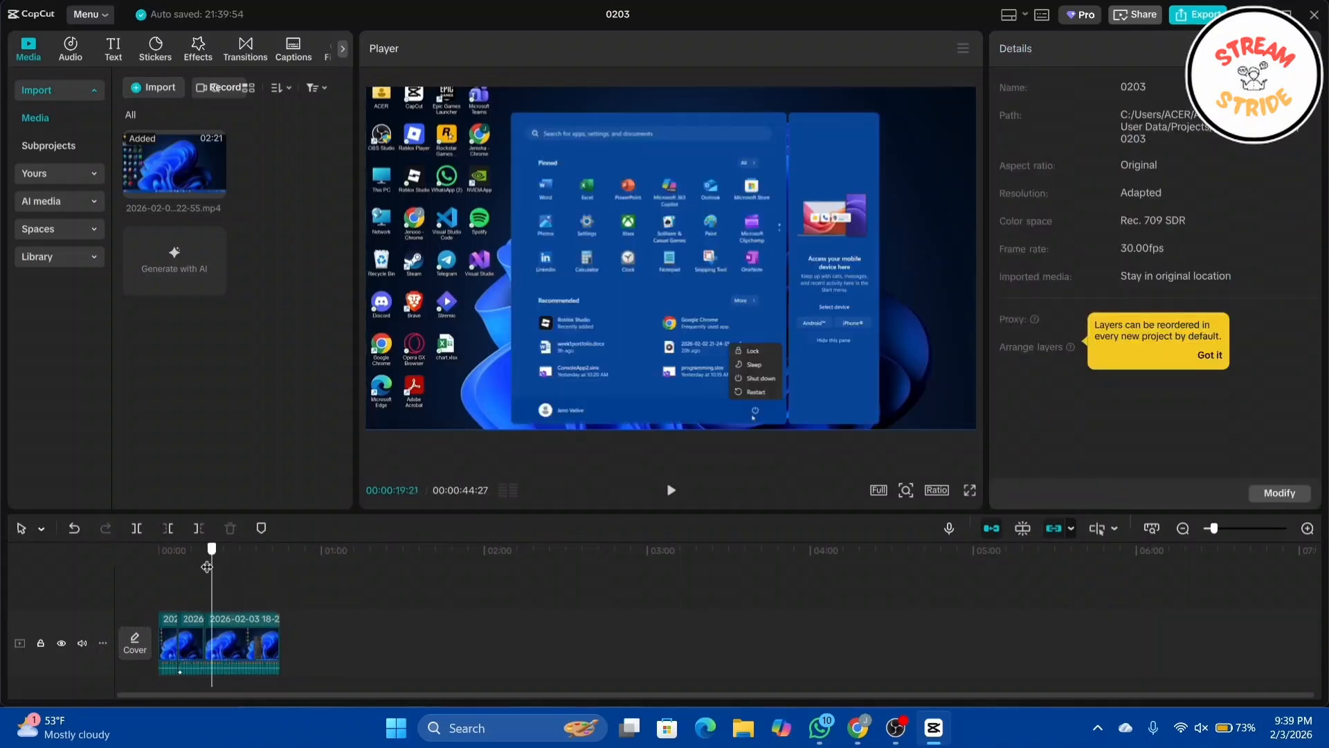
left_click(671, 491)
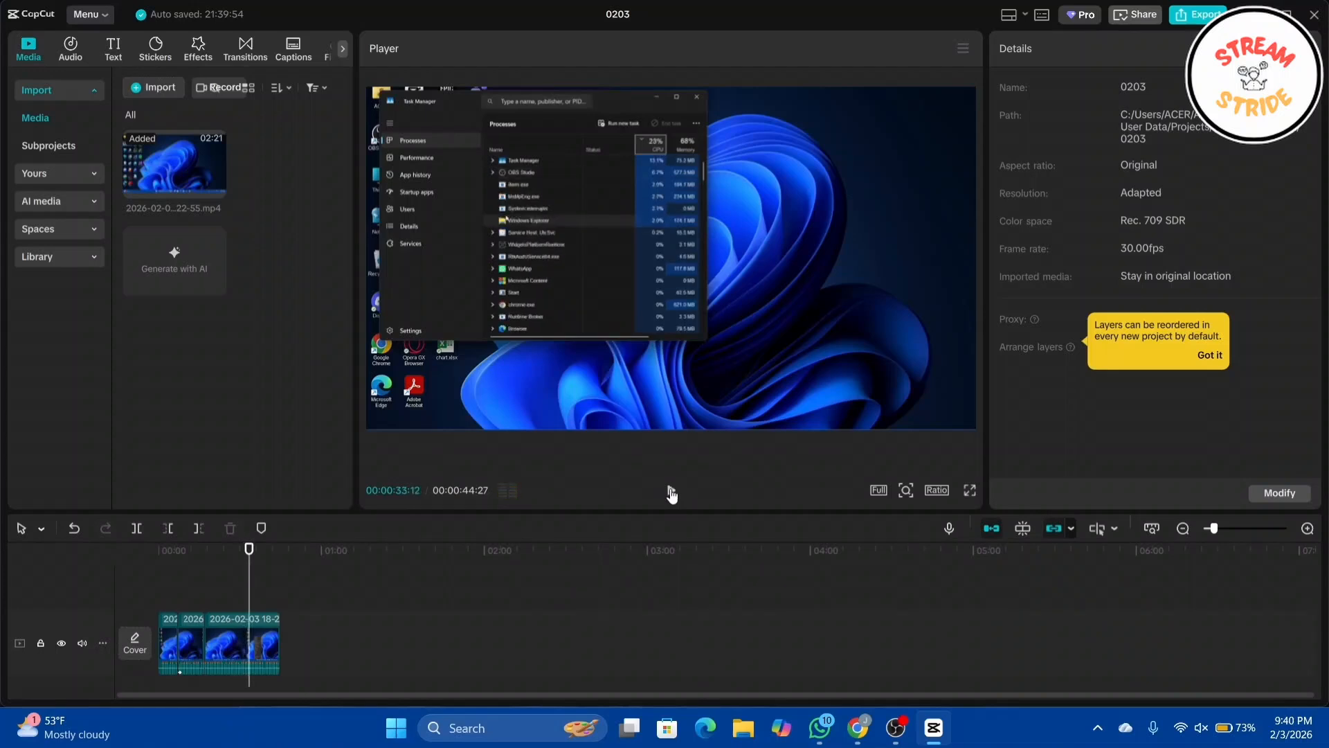
left_click(1319, 16)
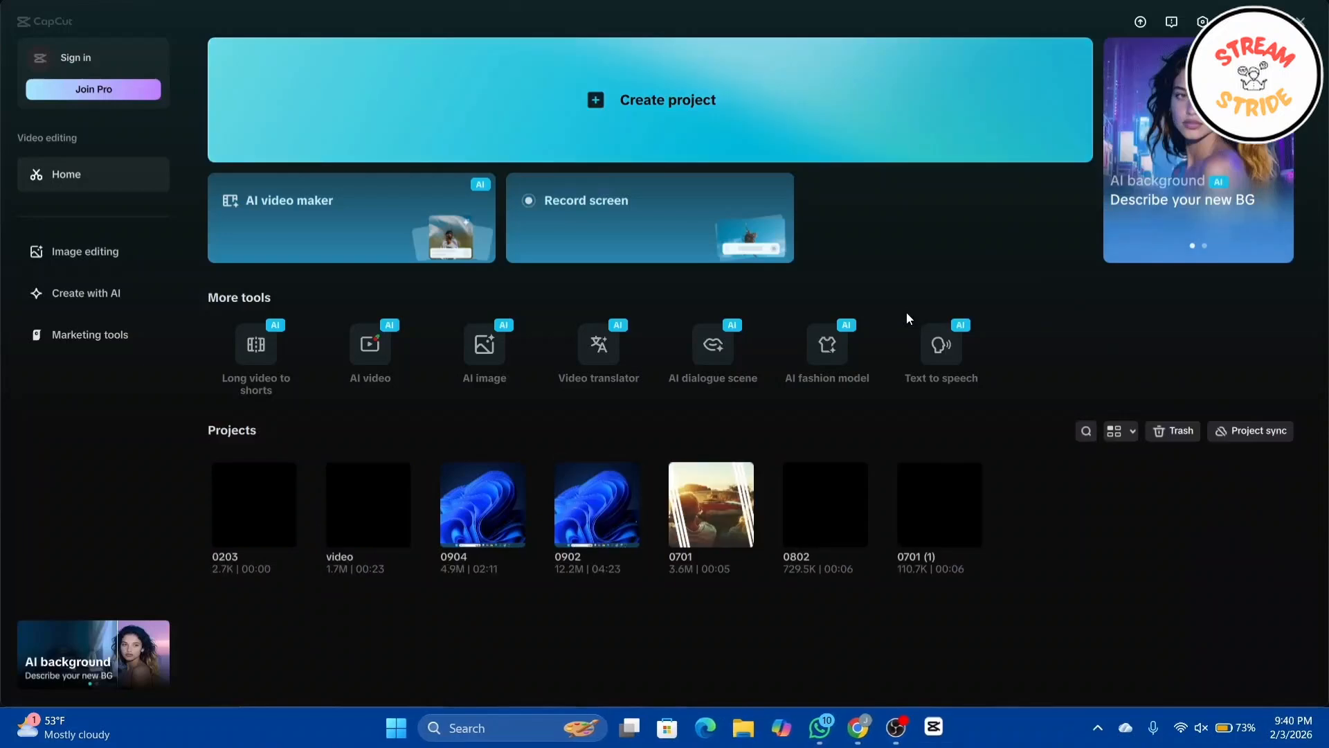